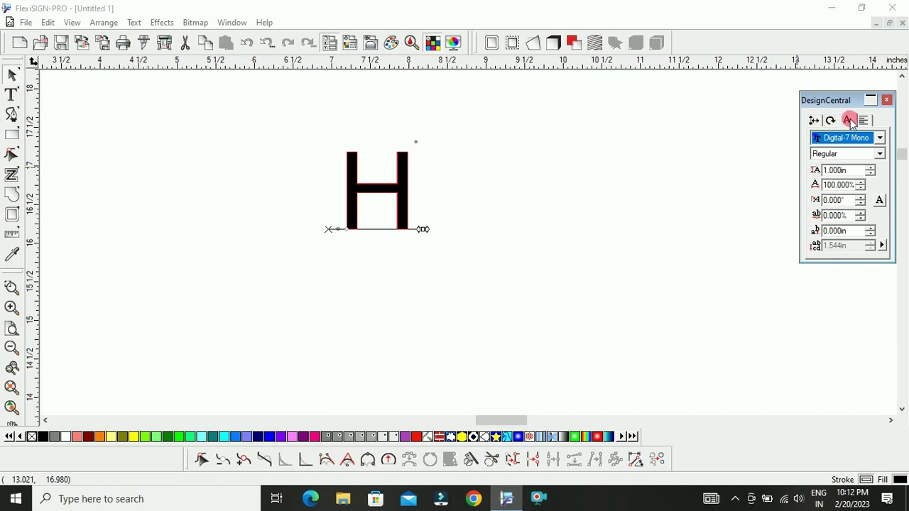
Set the letter H's font to Digital-7 Mono and convert the text to outlines
click(844, 144)
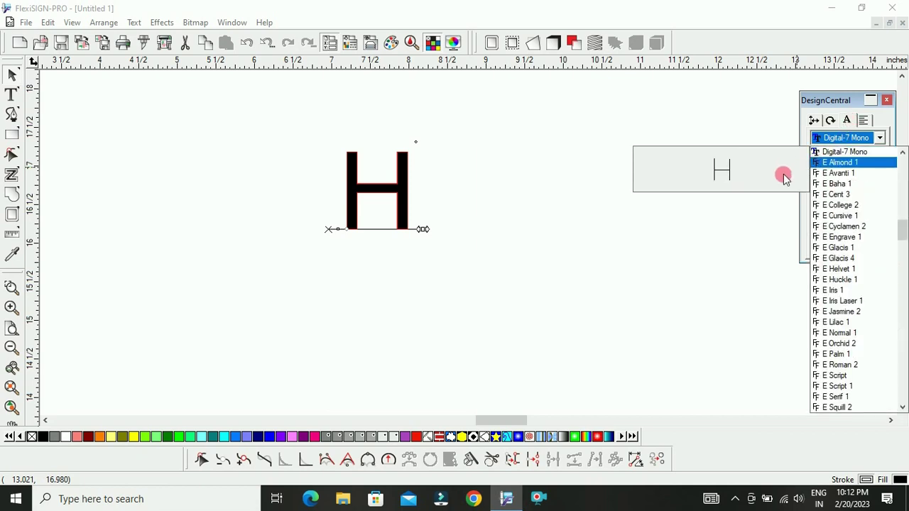
click(842, 152)
click(639, 325)
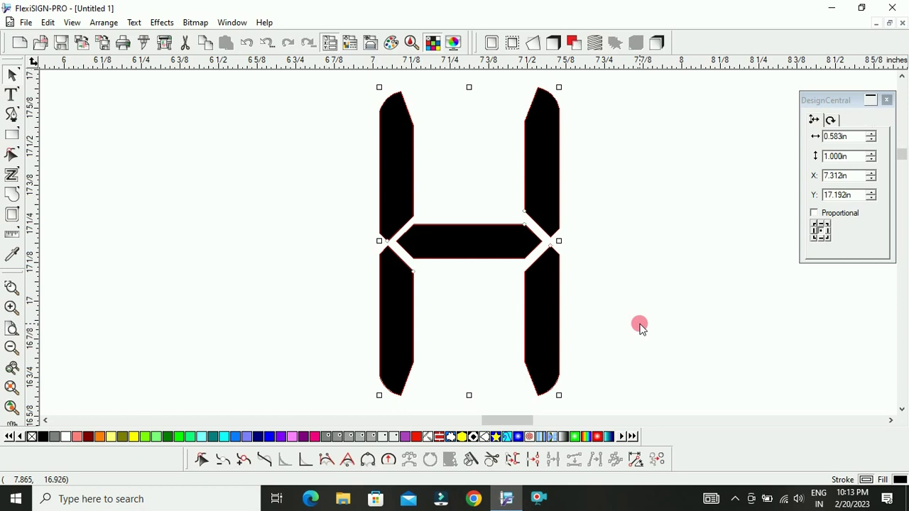
Uncompound the outlined letter H into separate segments
click(615, 310)
click(505, 252)
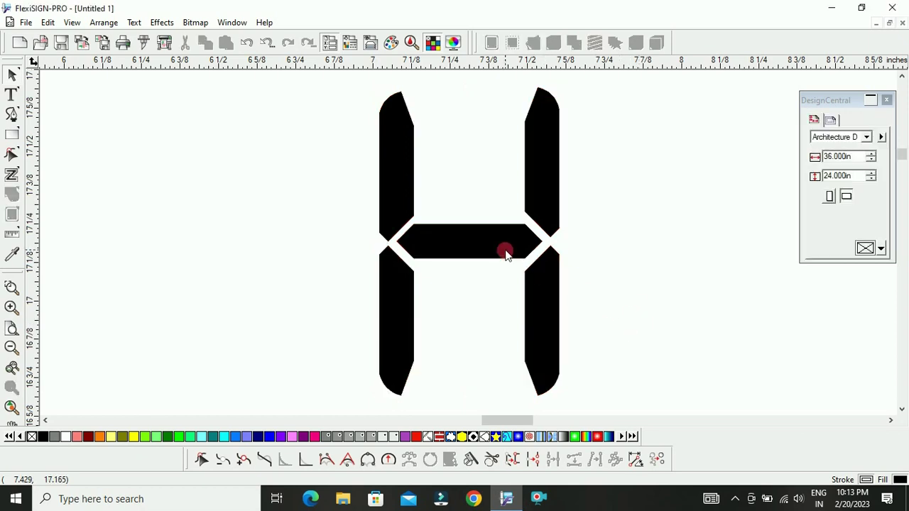
right_click(506, 254)
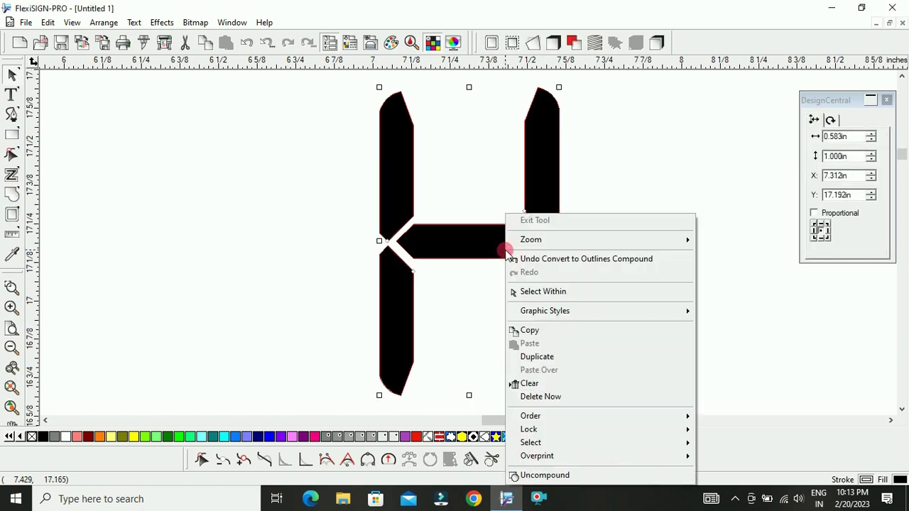
click(548, 475)
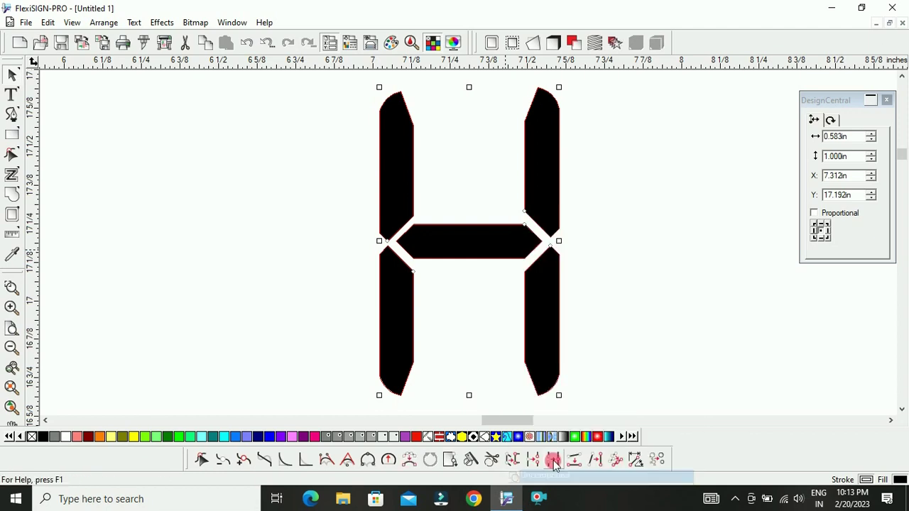
Delete the two lower and two upper vertical segments of the H, keeping only the middle bar
drag(362, 305, 648, 367)
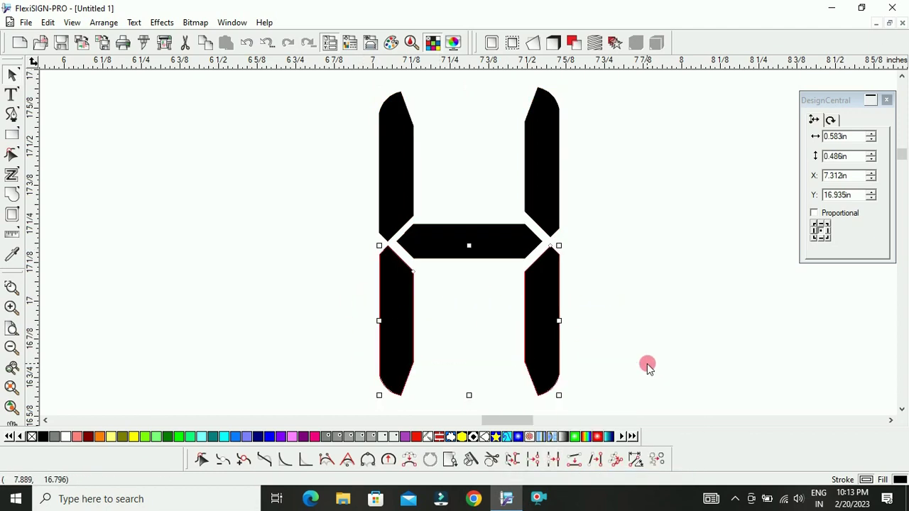
key(Delete)
drag(345, 122, 612, 186)
key(Delete)
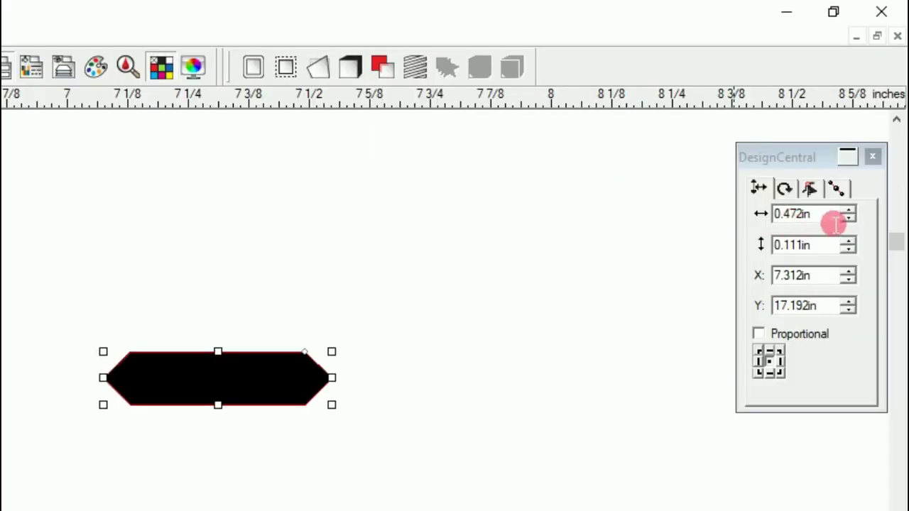
Resize the remaining six-sided bar to 1 in wide and 0.5 in high
drag(859, 141, 806, 150)
text(1)
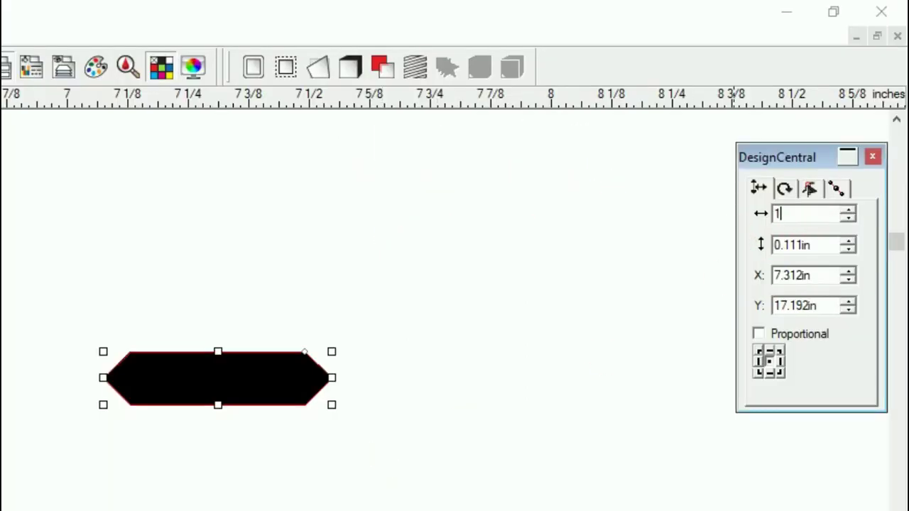
key(Return)
drag(824, 244, 744, 270)
text(0.)
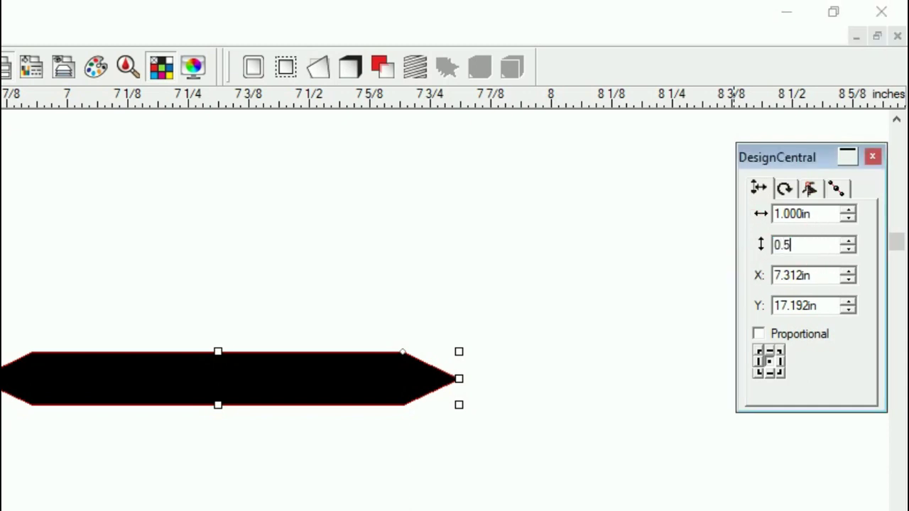
text(5)
key(Return)
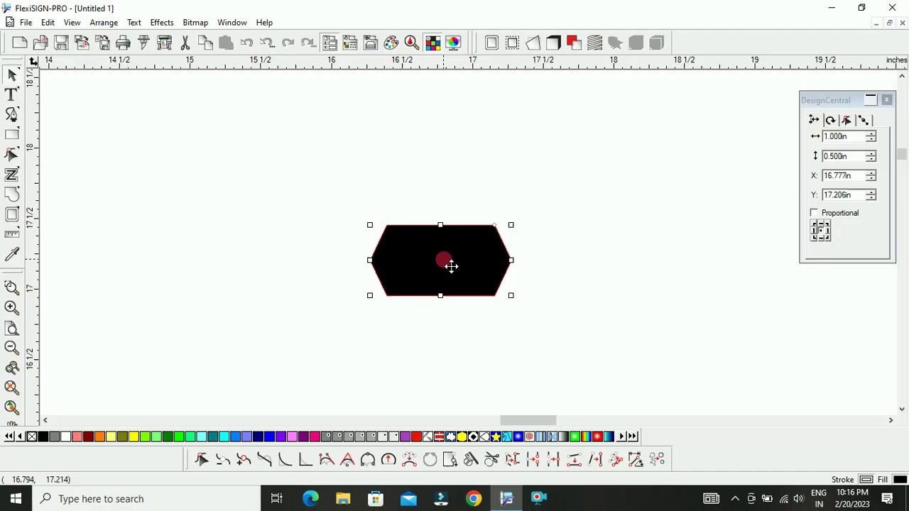
Duplicate the black hexagon repeatedly, copying ever larger selections to build two scattered clusters of copies
drag(188, 413, 212, 407)
click(53, 296)
click(406, 241)
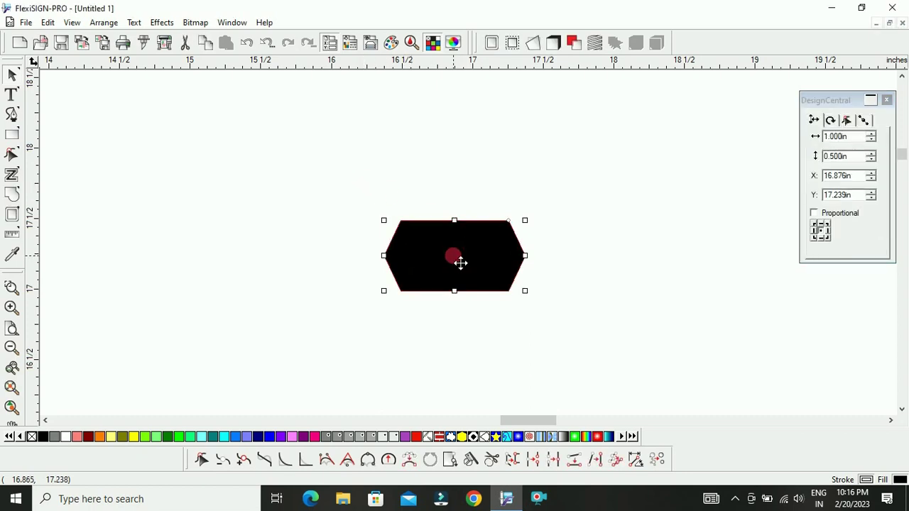
drag(463, 266, 283, 355)
scroll(283, 355, down, 1)
scroll(279, 348, down, 3)
drag(188, 245, 423, 353)
drag(390, 300, 584, 284)
drag(185, 244, 649, 357)
drag(585, 305, 527, 176)
Align all the hexagon copies on both centers so they stack on one another
drag(191, 126, 779, 382)
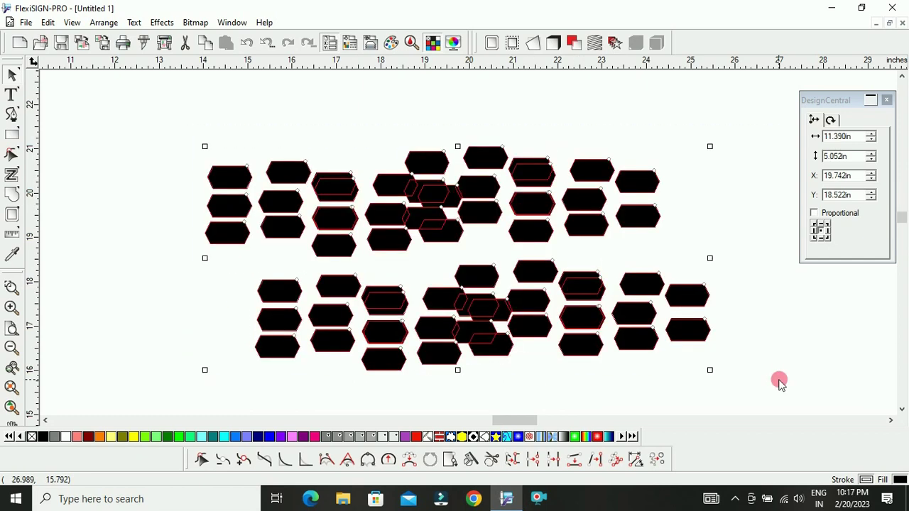
right_click(587, 207)
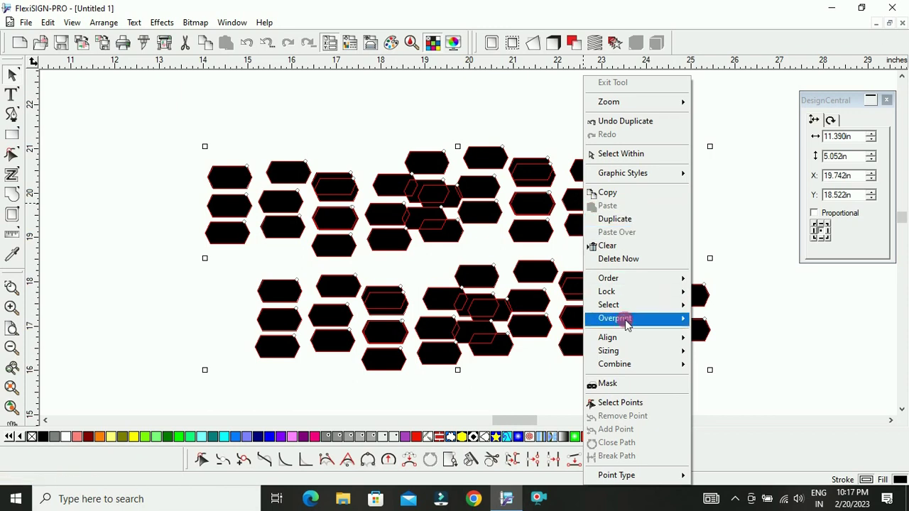
click(622, 338)
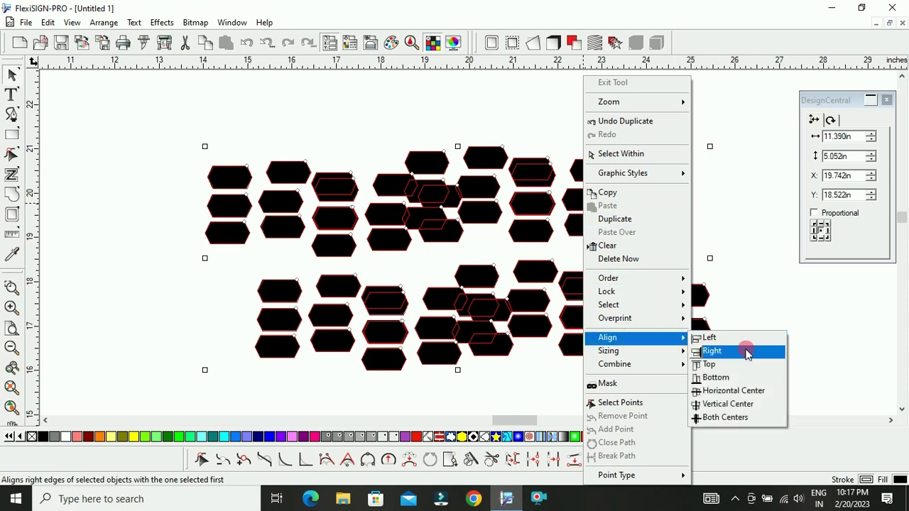
click(725, 417)
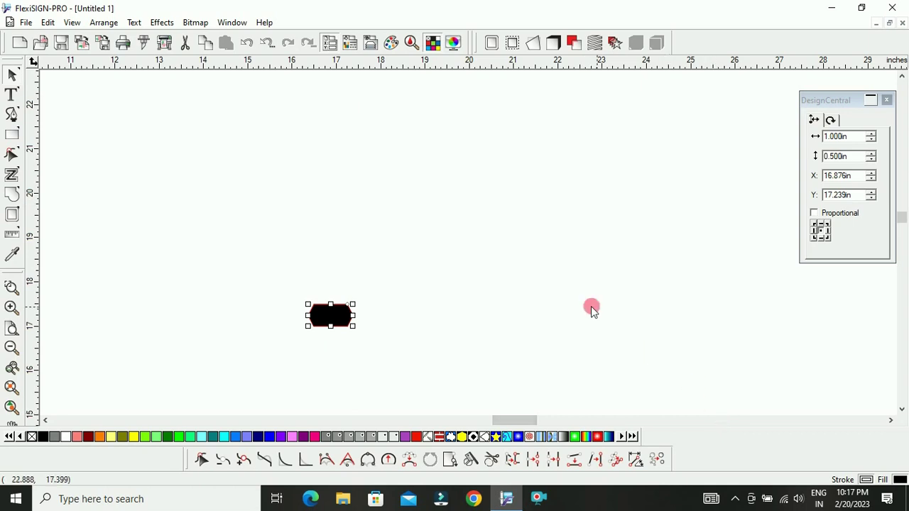
Space the stacked hexagons out horizontally into a row with 0.1 in gaps
click(110, 25)
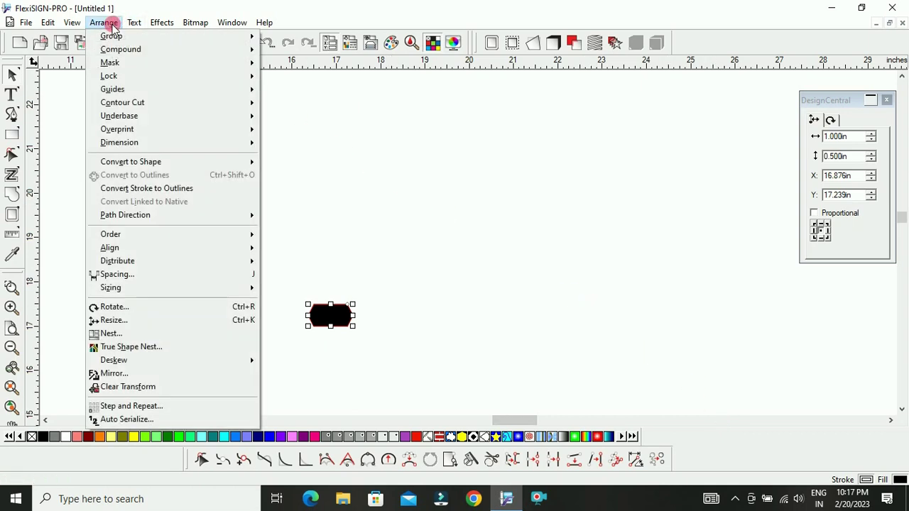
click(144, 278)
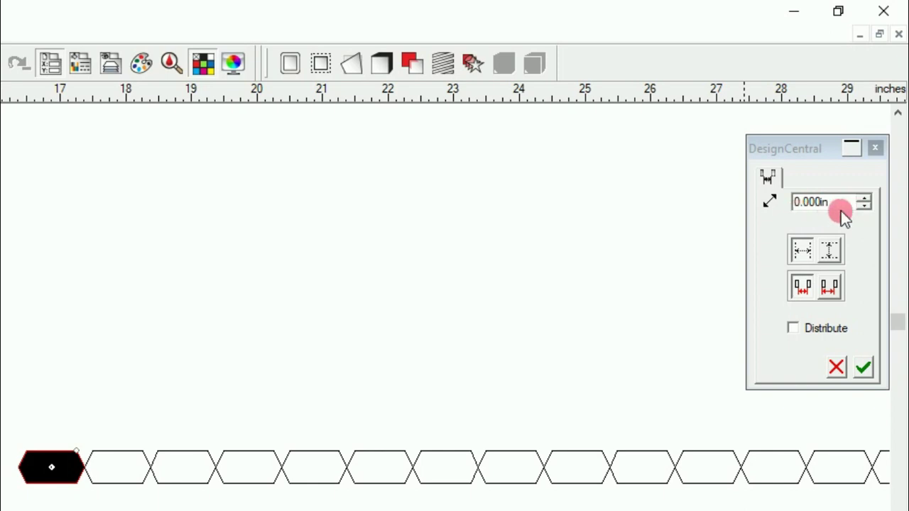
click(853, 205)
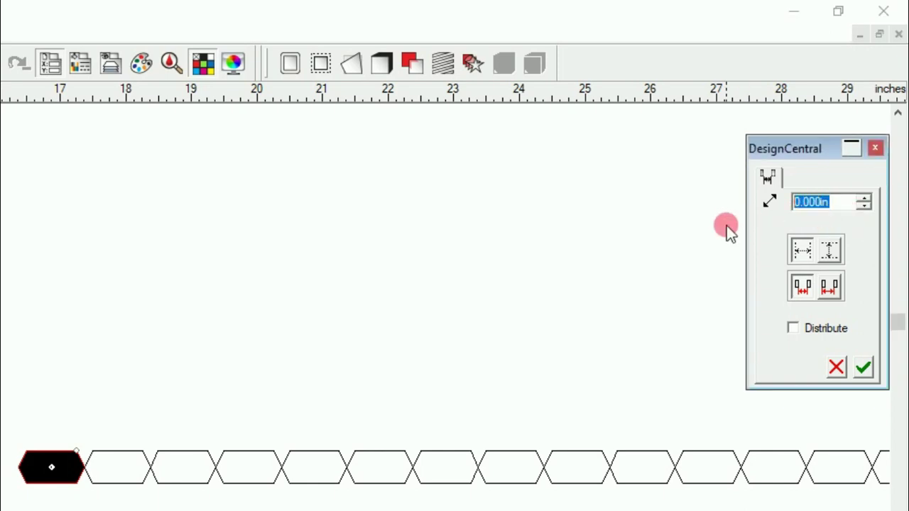
text(0.1)
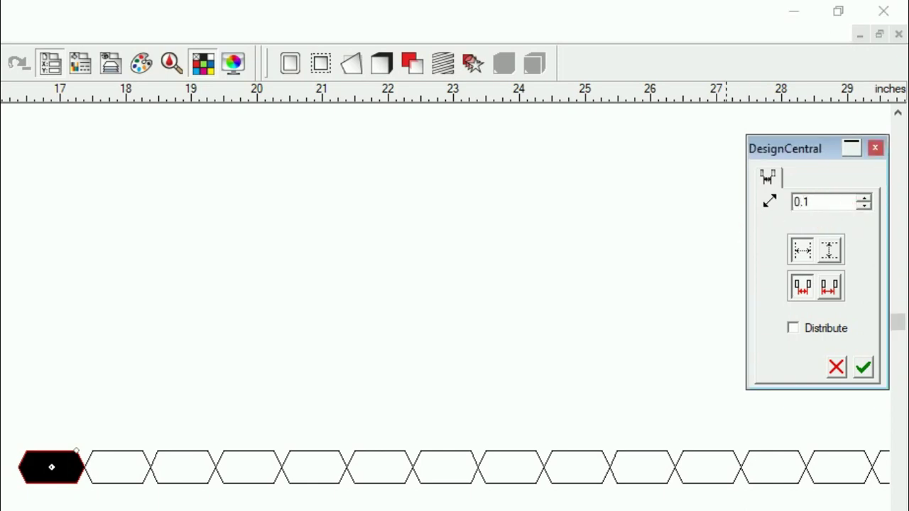
click(863, 367)
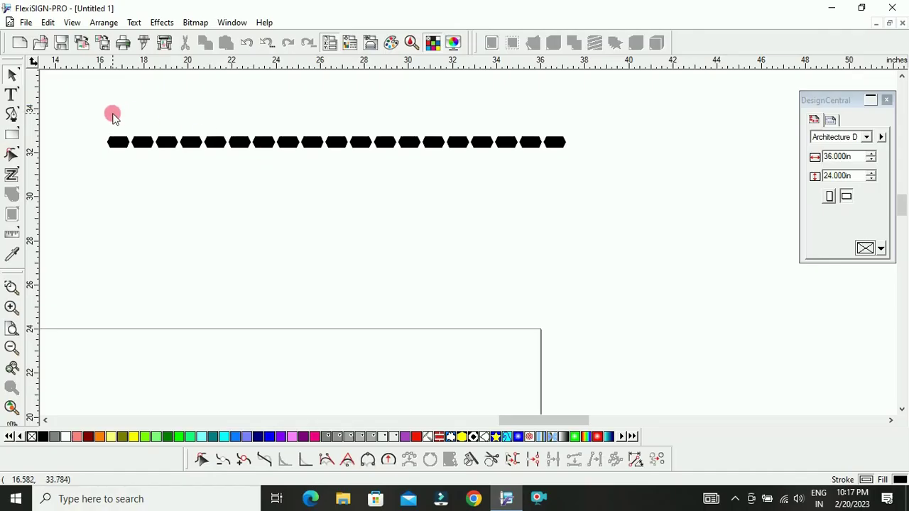
Group the row of hexagons and duplicate it below until there are five rows
drag(112, 115, 591, 210)
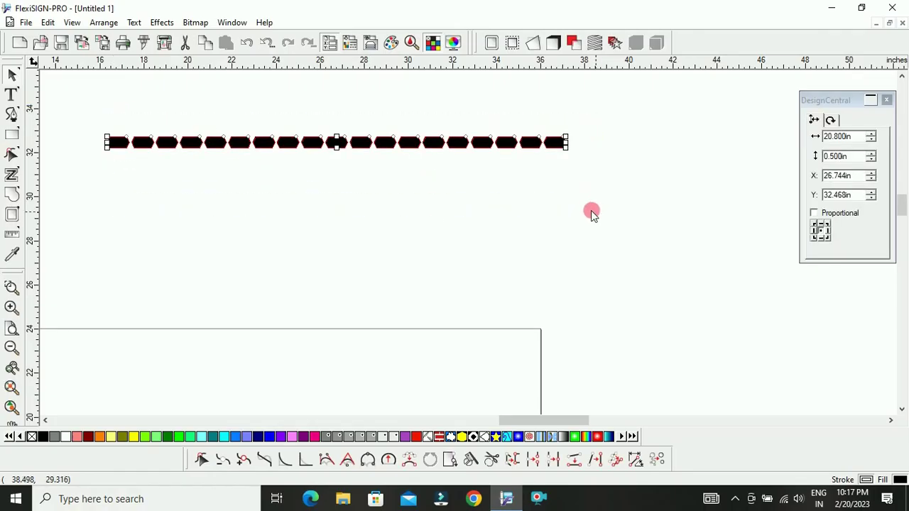
click(10, 387)
drag(520, 248, 524, 388)
scroll(522, 334, down, 2)
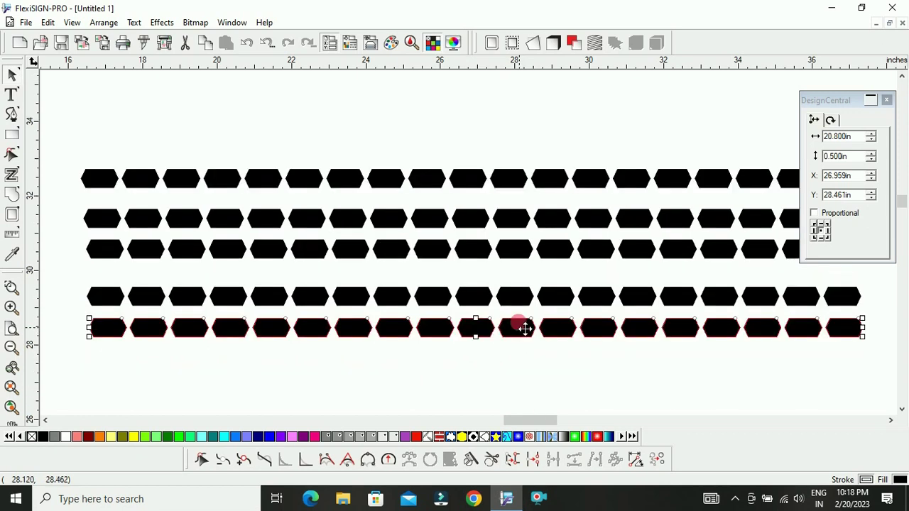
Align the five grouped hexagon rows on both centers
drag(249, 146, 381, 219)
right_click(382, 220)
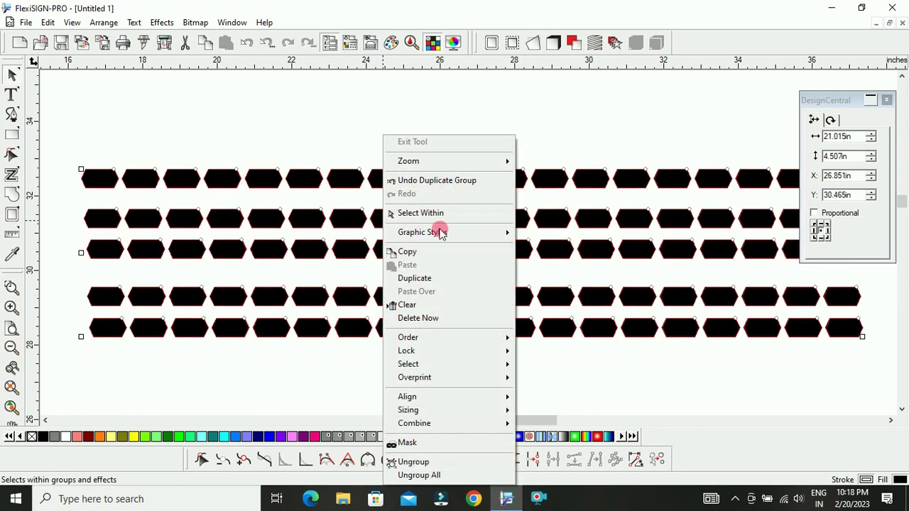
mouse_move(450, 399)
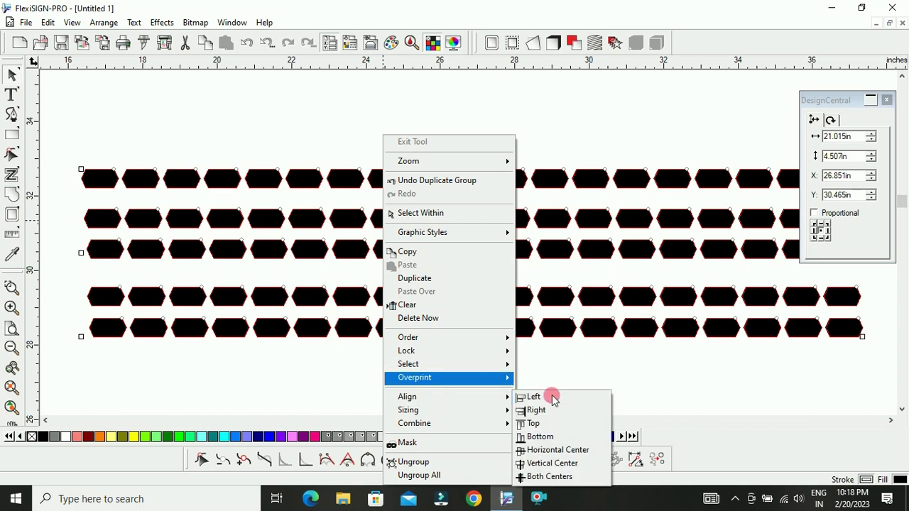
click(548, 476)
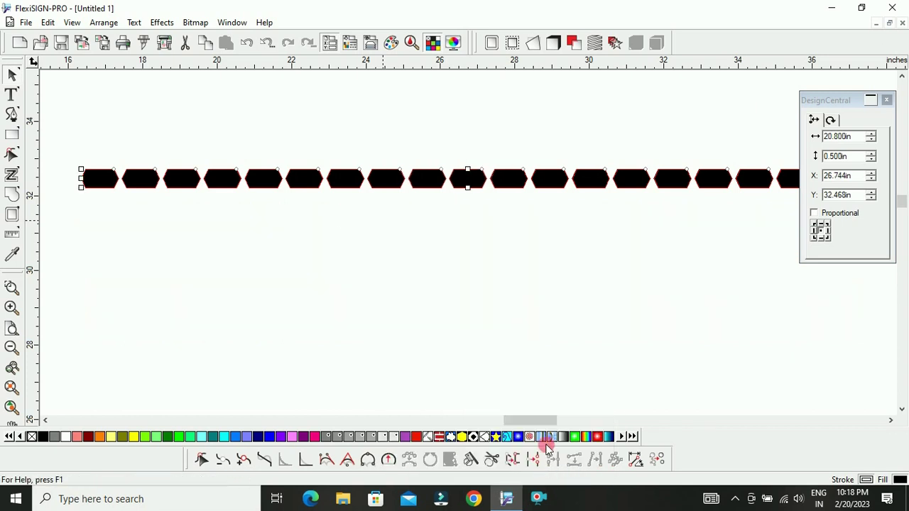
Space the five stacked rows vertically with 0.1 in gaps to form a hexagon grid
click(106, 23)
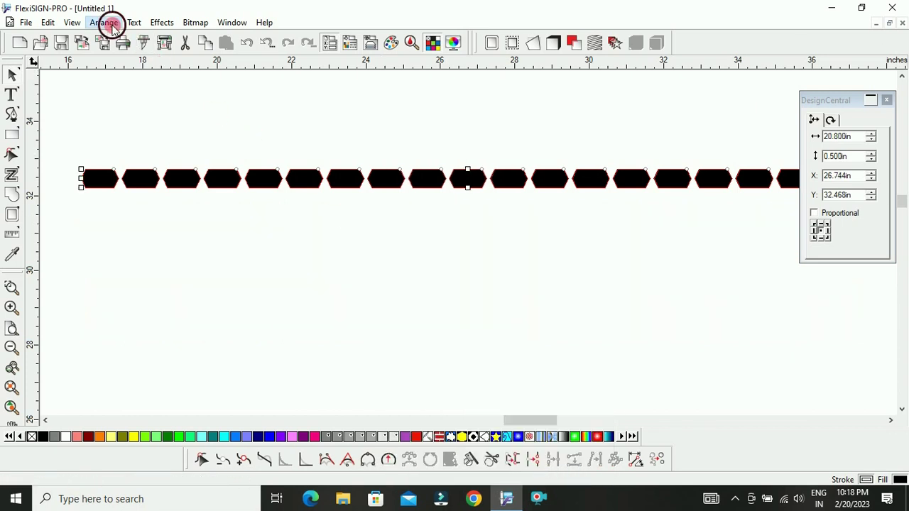
click(124, 274)
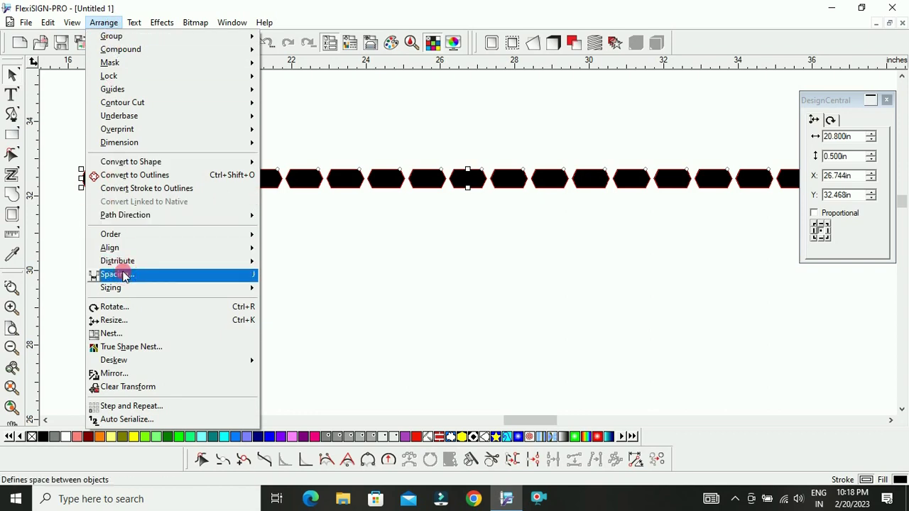
click(858, 171)
click(861, 135)
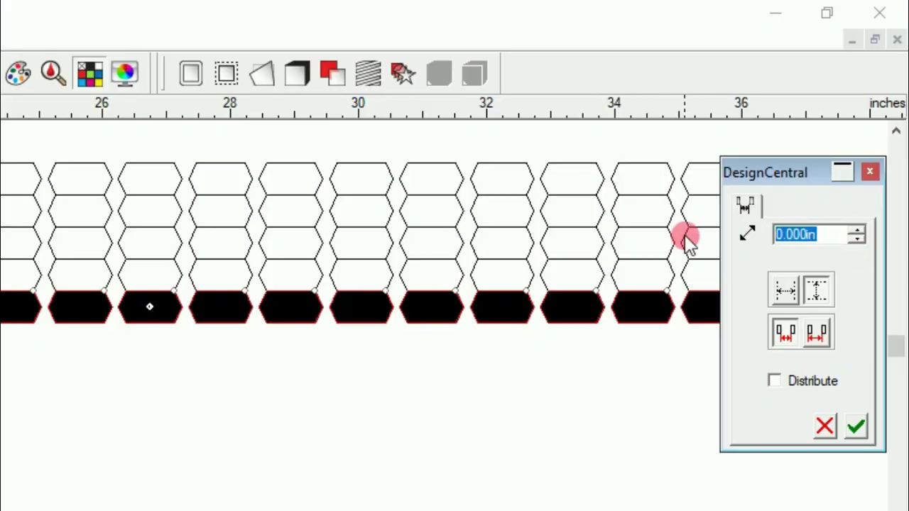
text(0)
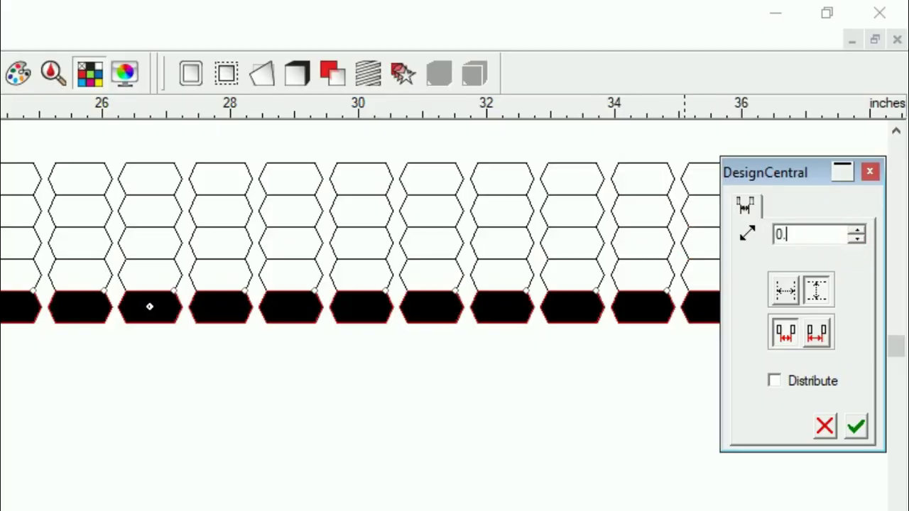
text(.1)
key(Return)
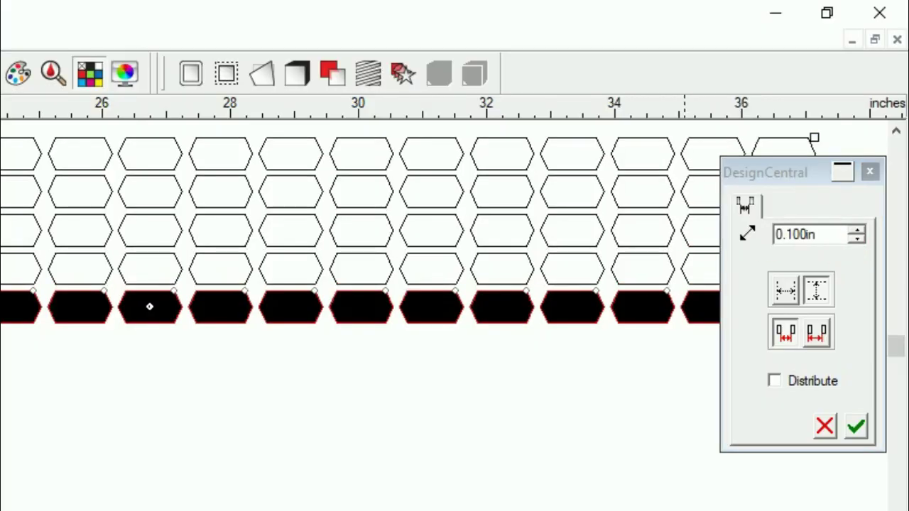
click(857, 425)
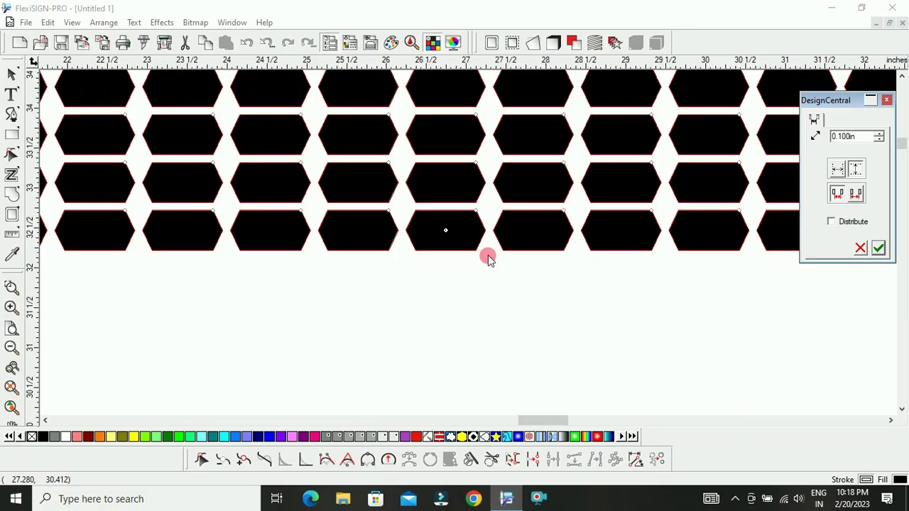
Move the whole hexagon grid down and to the right to free the area above it
drag(426, 176, 739, 304)
drag(322, 173, 447, 185)
drag(298, 179, 407, 189)
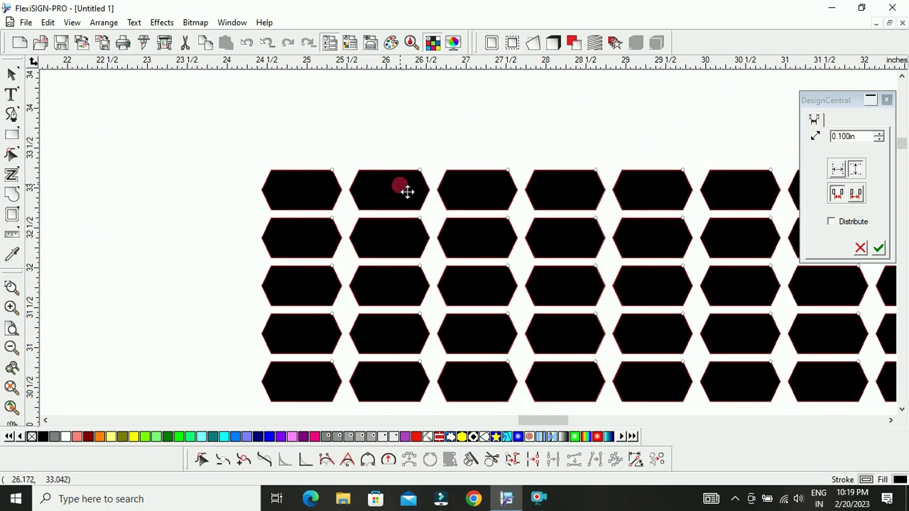
Draw a rectangle about 0.48 in wide and 0.33 in high above the upper-left part of the hexagon grid
scroll(411, 196, up, 2)
scroll(420, 204, up, 1)
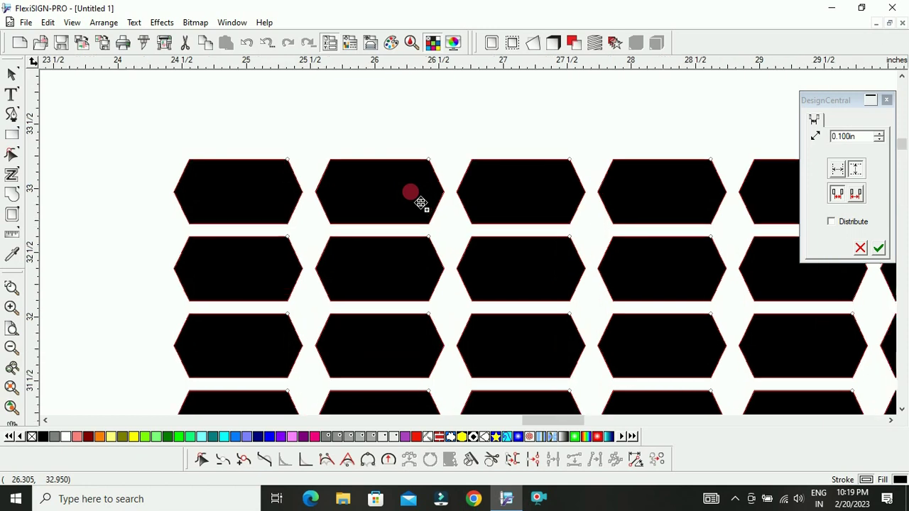
scroll(415, 197, up, 2)
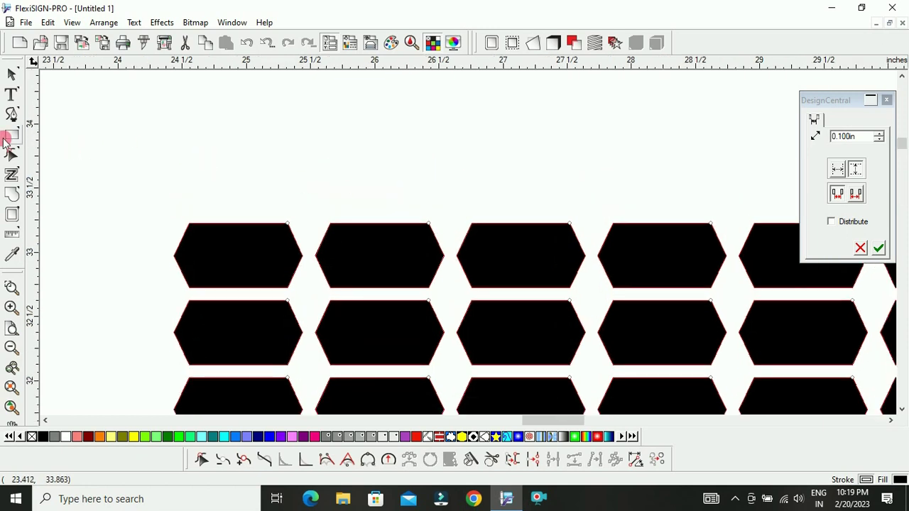
click(12, 137)
drag(285, 123, 346, 166)
Set the rectangle's width and height to 1 in each
double_click(857, 138)
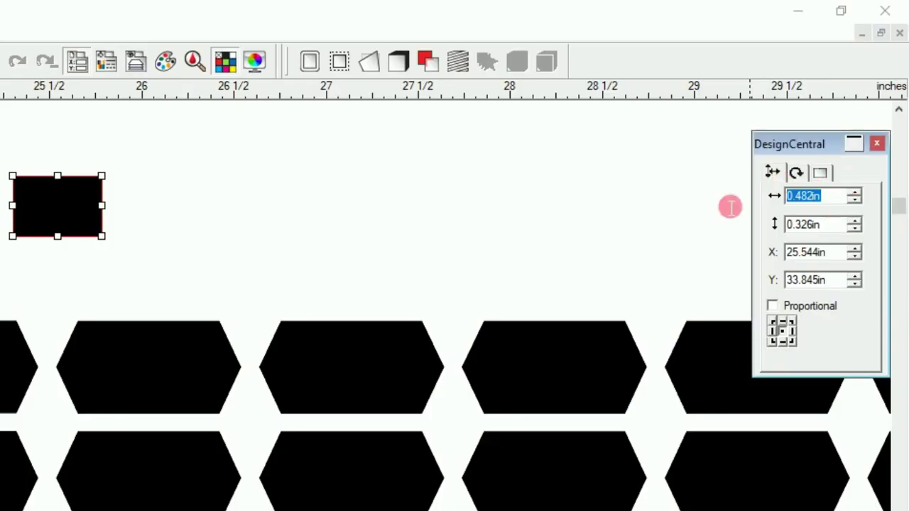
text(1)
key(Return)
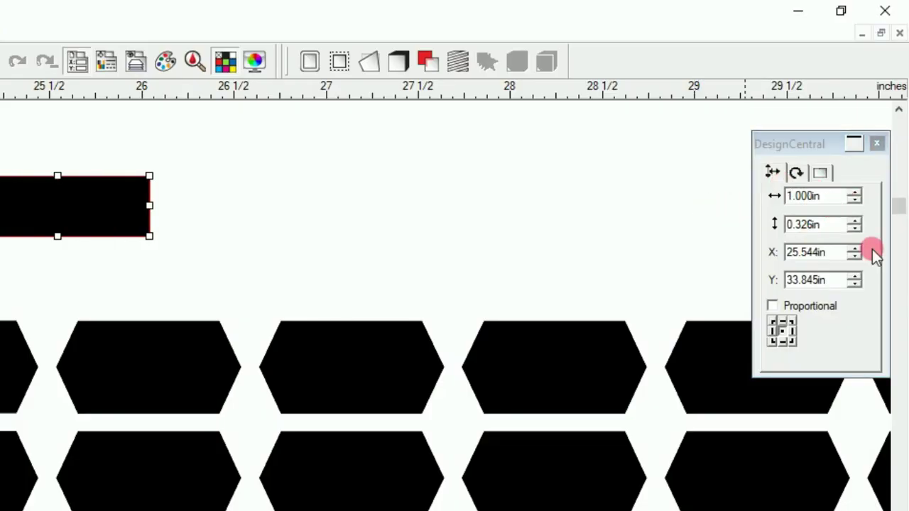
double_click(810, 226)
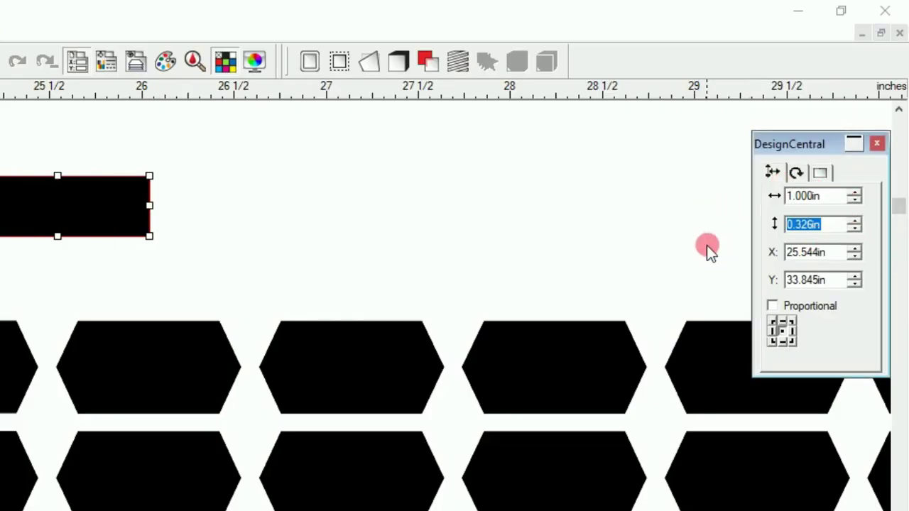
text(1)
key(Return)
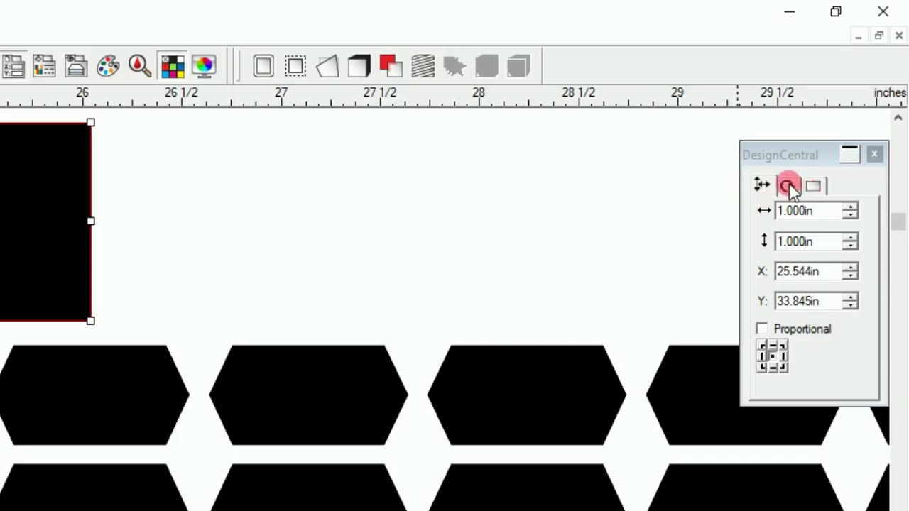
Rotate the square by 315° to turn it into a diamond
click(796, 173)
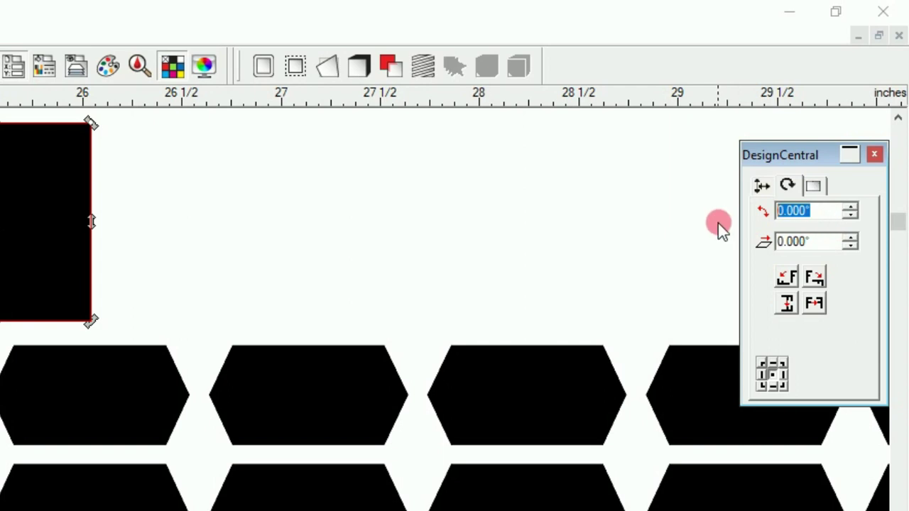
text(315)
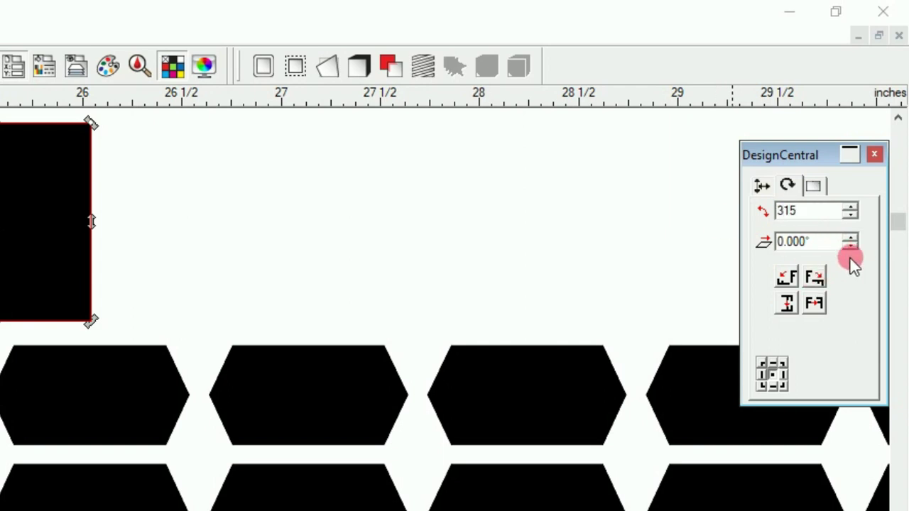
key(Return)
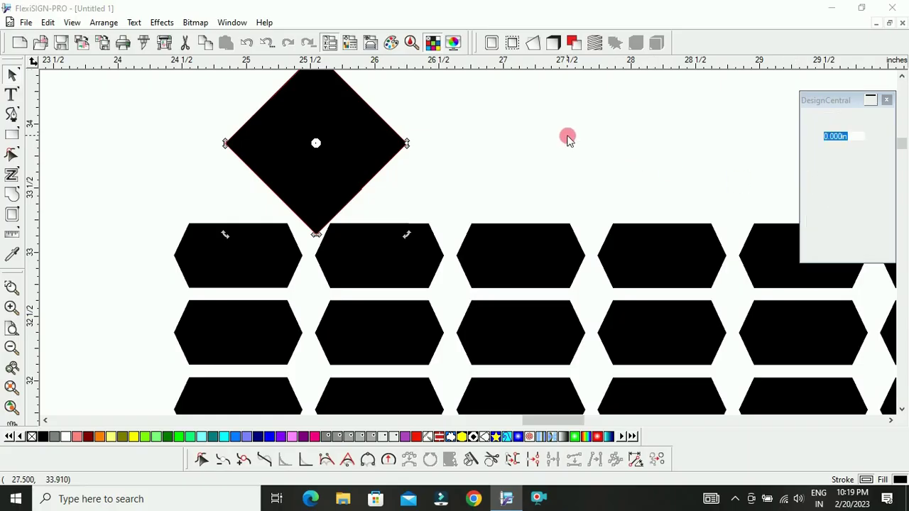
Move the diamond onto the grid and shrink it to about 0.274 by 0.533 in, fitting the gap between the first four hexagons
drag(340, 143, 401, 295)
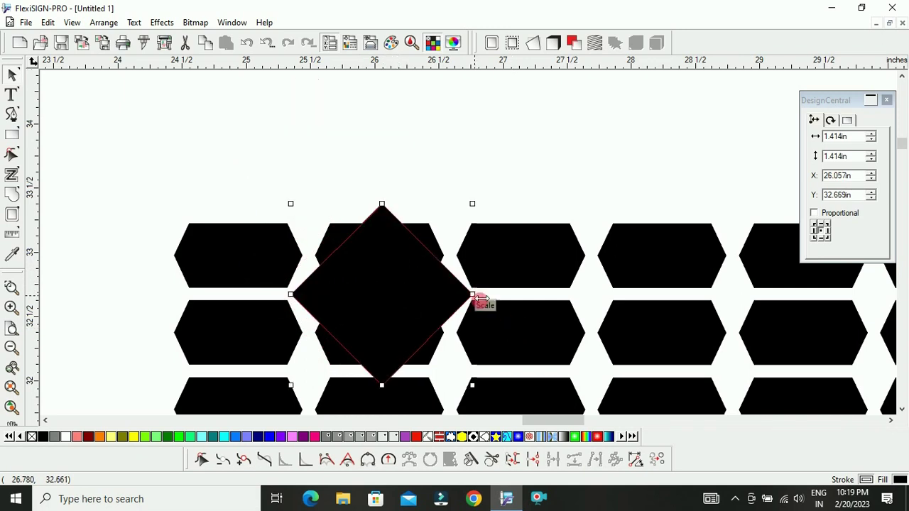
drag(480, 301, 329, 301)
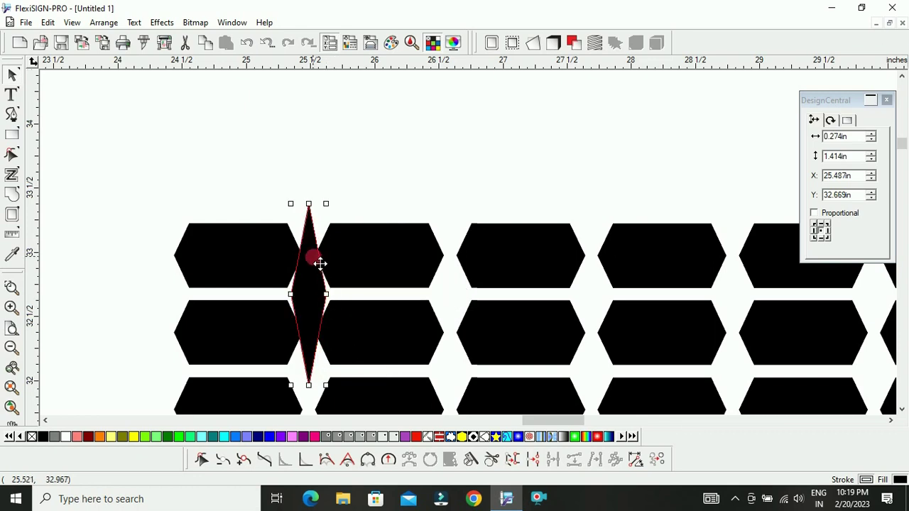
drag(311, 211, 368, 267)
click(341, 220)
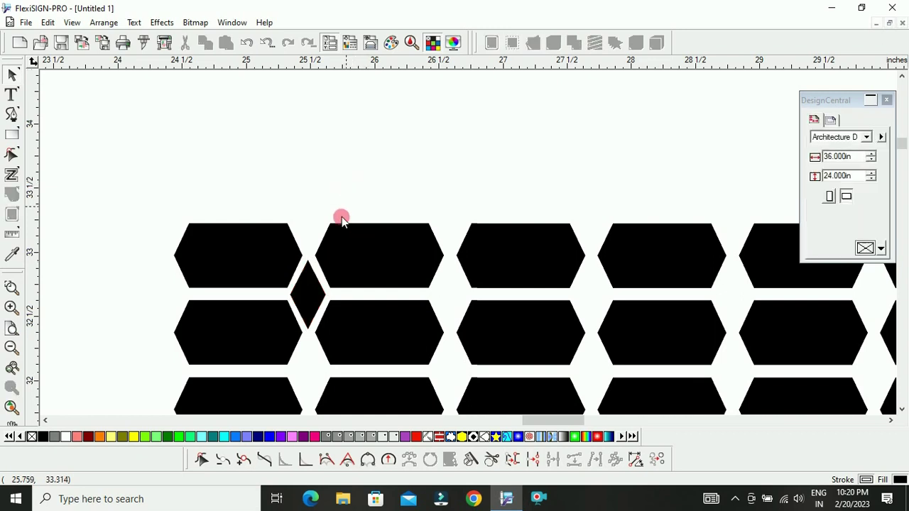
Duplicate the diamond across every gap between the first and second hexagon rows
click(306, 292)
drag(306, 292, 458, 297)
scroll(445, 288, down, 4)
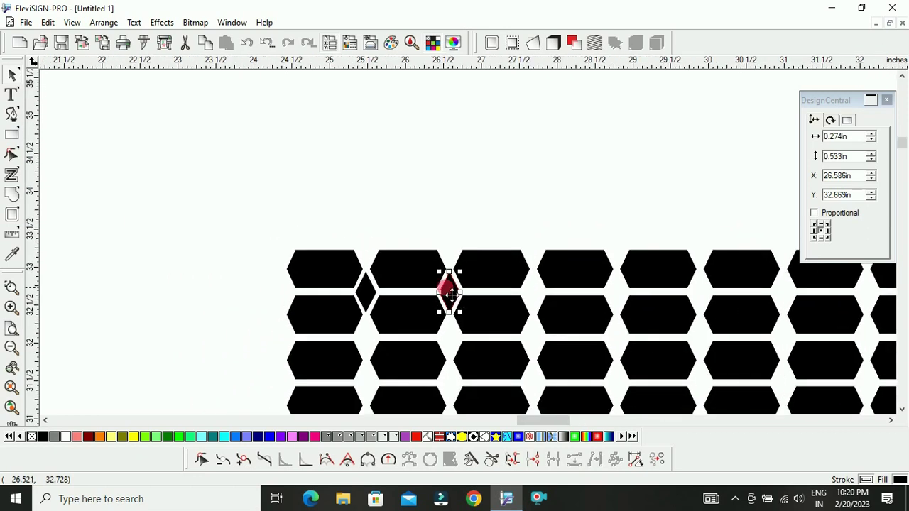
drag(458, 299, 630, 304)
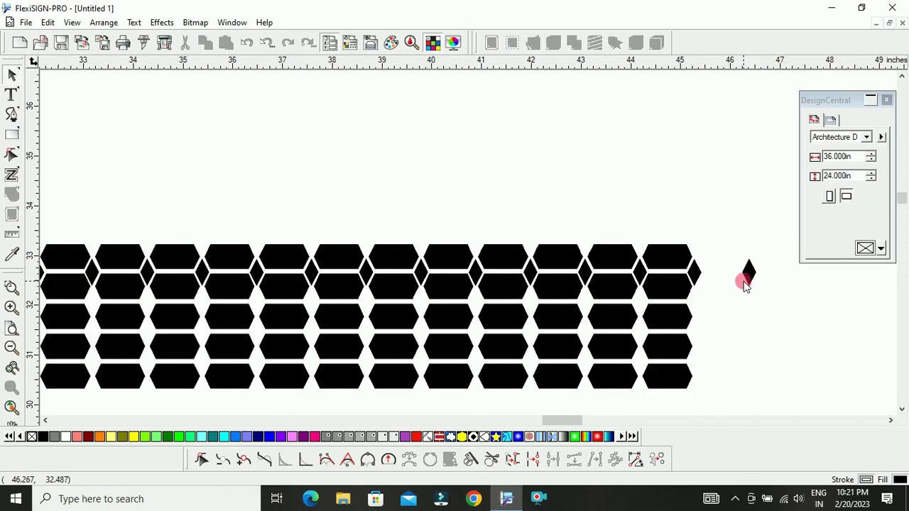
Delete the surplus diamond lying beyond the right end of the hexagon grid
click(745, 282)
drag(734, 250, 766, 313)
key(Delete)
scroll(683, 321, down, 2)
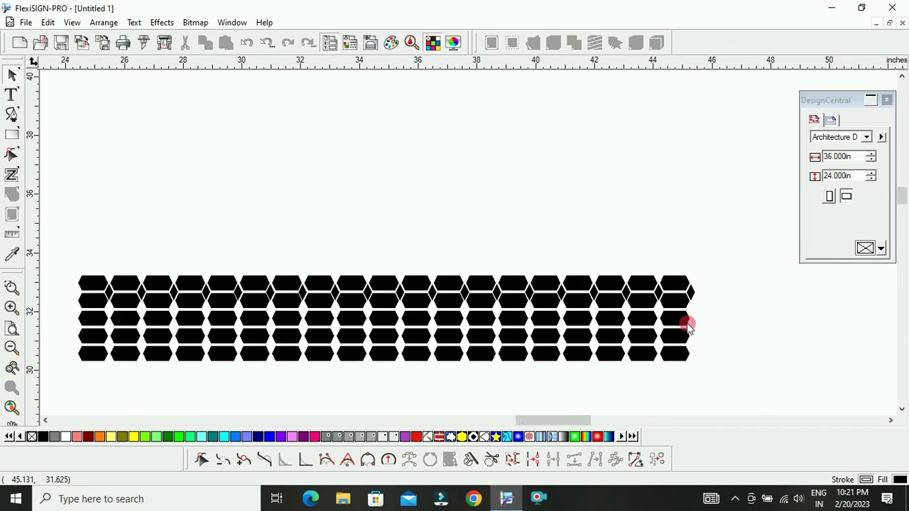
Select all the diamonds between the first two hexagon rows and group them into one row
scroll(686, 325, down, 1)
scroll(359, 359, up, 1)
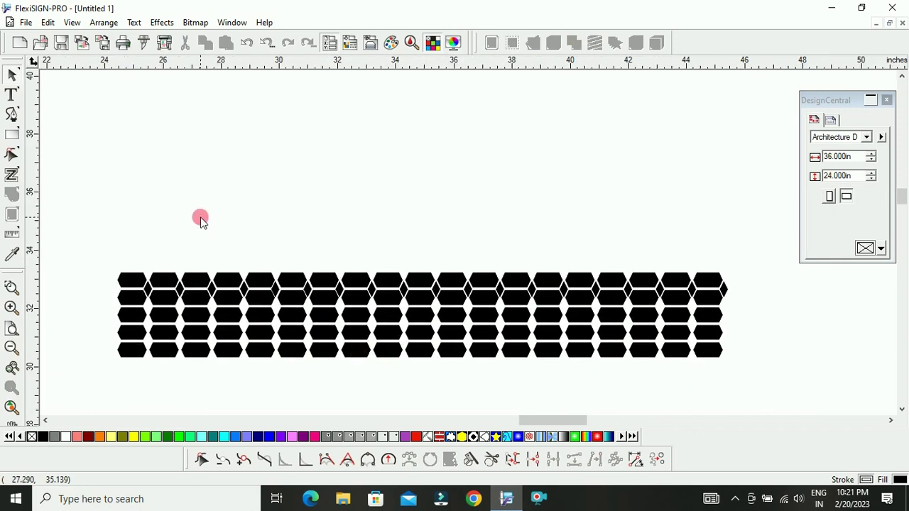
click(147, 294)
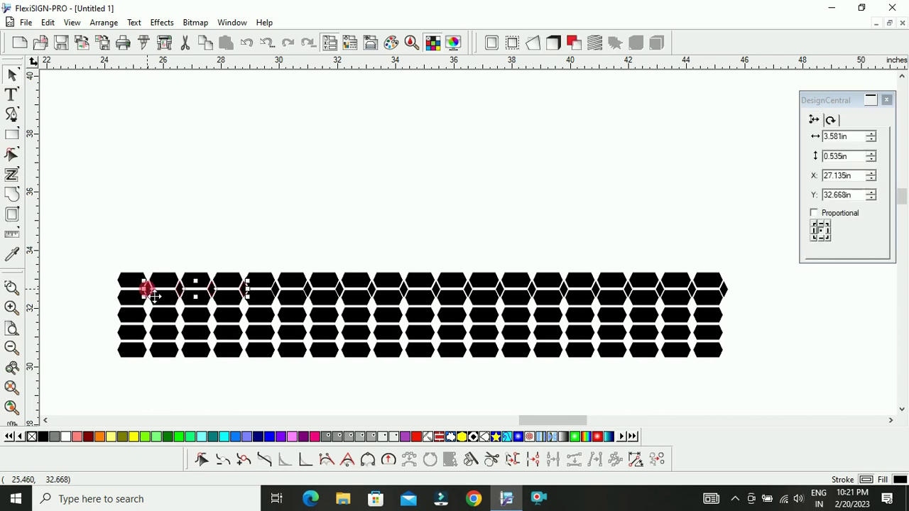
drag(307, 291, 726, 290)
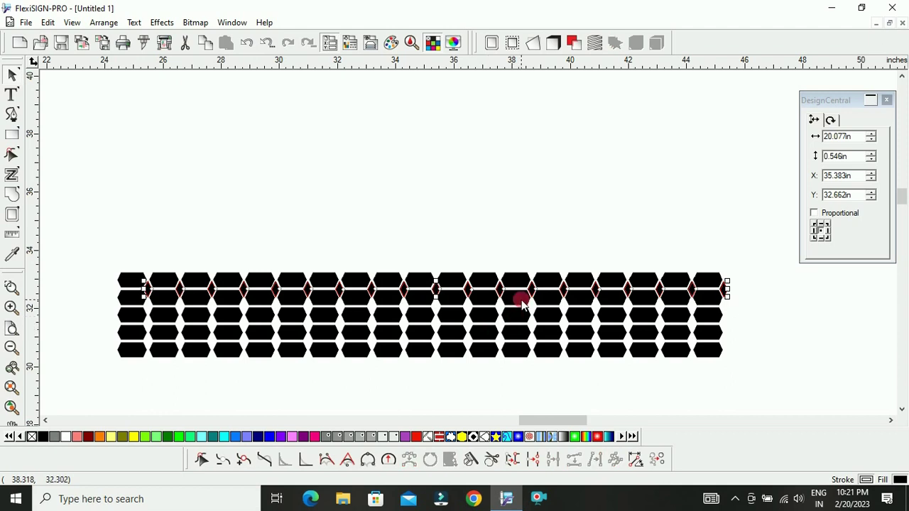
Duplicate the diamond row down between the second and third hexagon rows and nudge the copy slightly down
scroll(522, 302, up, 5)
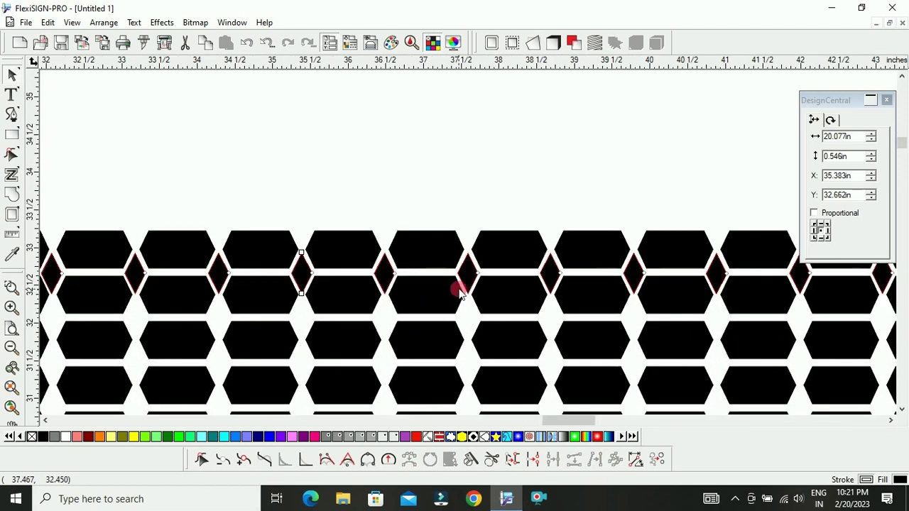
drag(477, 286, 479, 331)
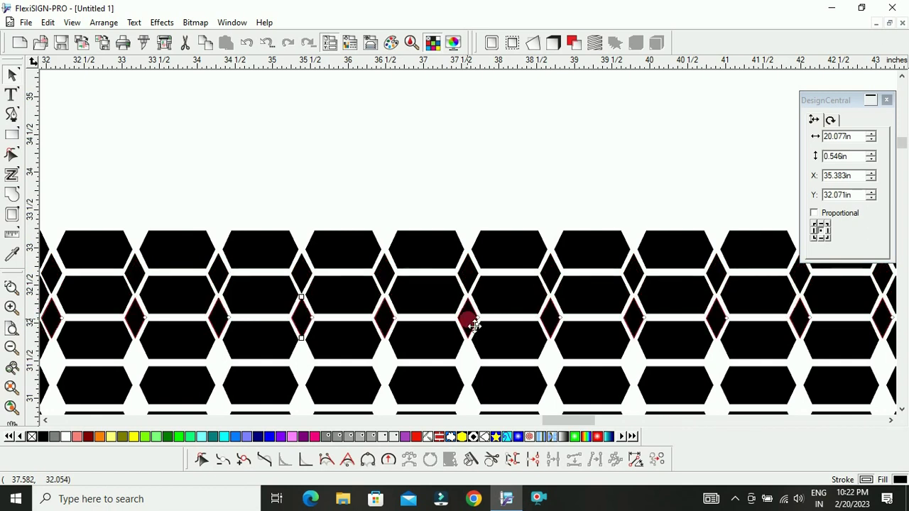
key(Down)
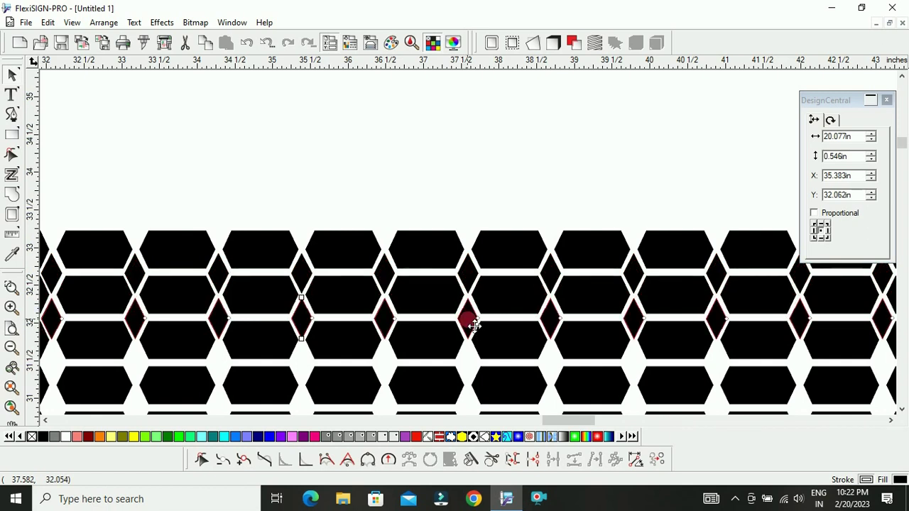
key(Escape)
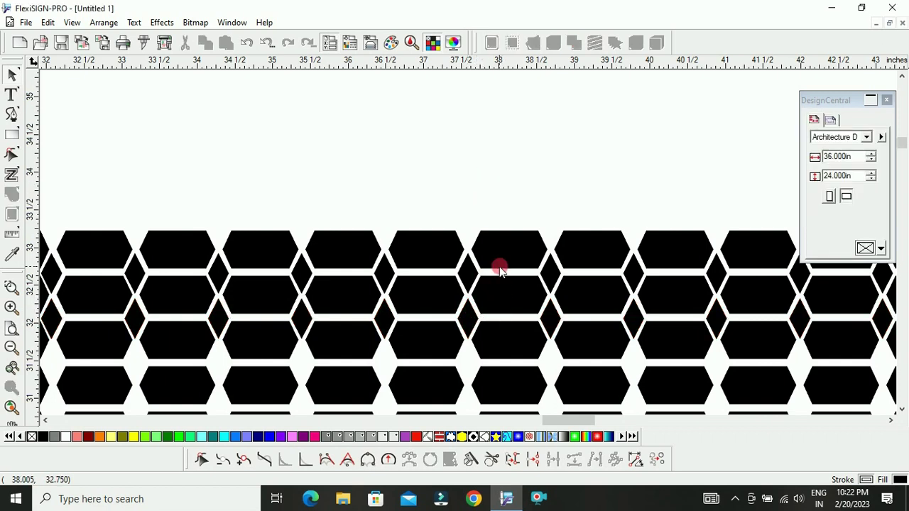
Select both diamond rows and duplicate them together into the two remaining gaps between the lower hexagon rows
scroll(500, 269, down, 3)
click(469, 257)
drag(468, 257, 469, 213)
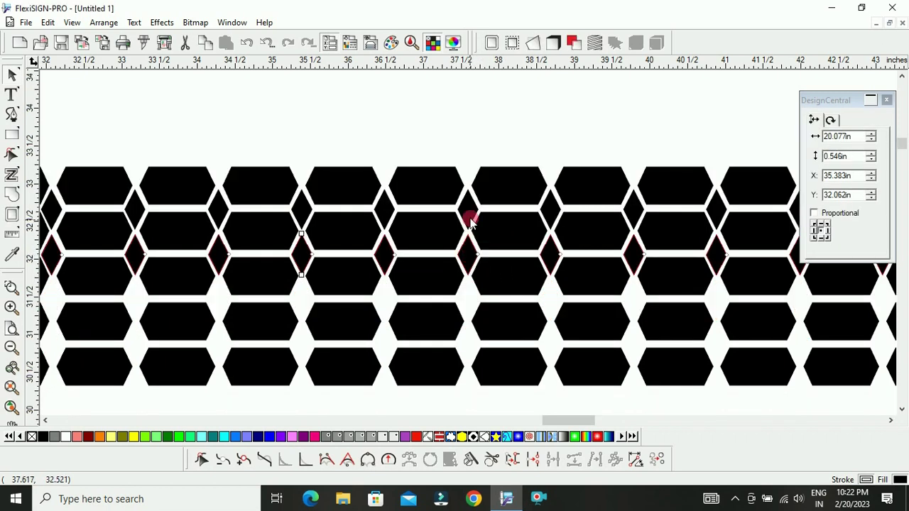
shift+click(469, 259)
drag(480, 267, 468, 352)
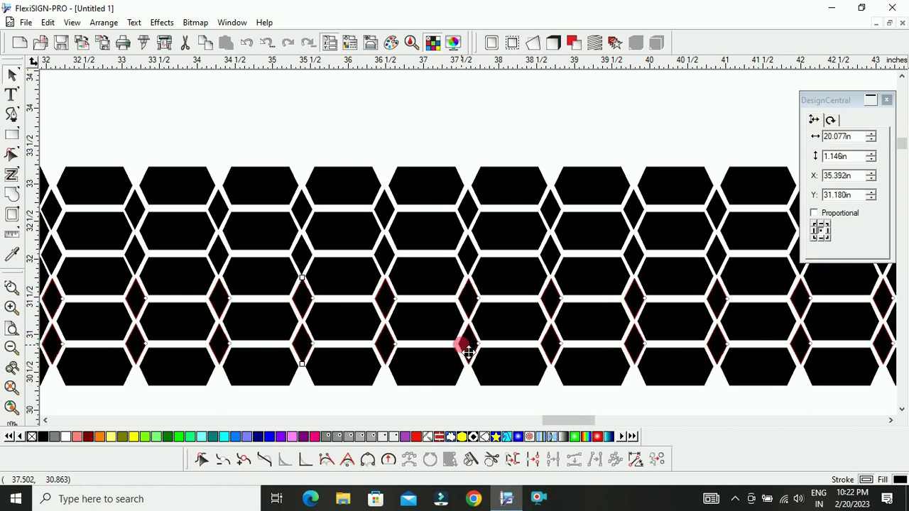
click(369, 146)
Select all four diamond rows and shift them slightly right to X 35.400 in to center them between the hexagons
scroll(369, 146, down, 4)
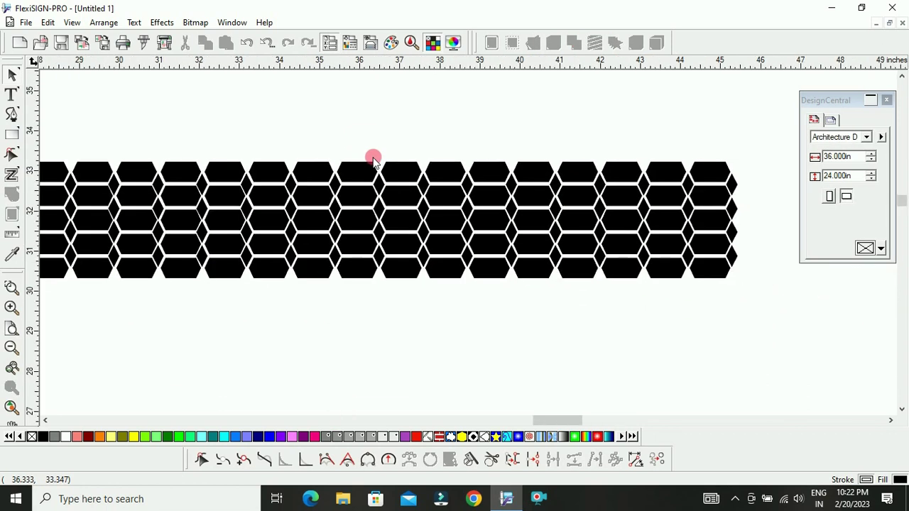
scroll(374, 158, down, 1)
scroll(355, 239, up, 5)
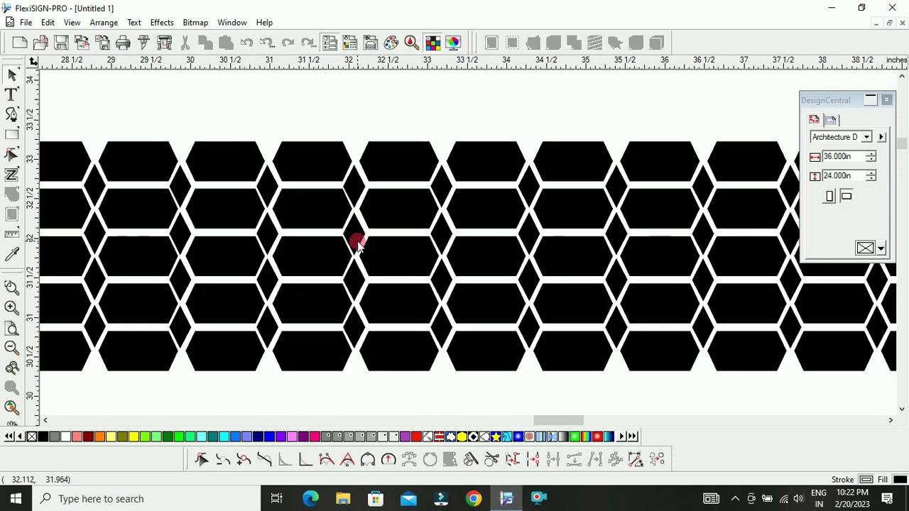
click(355, 240)
shift+click(354, 194)
shift+click(353, 331)
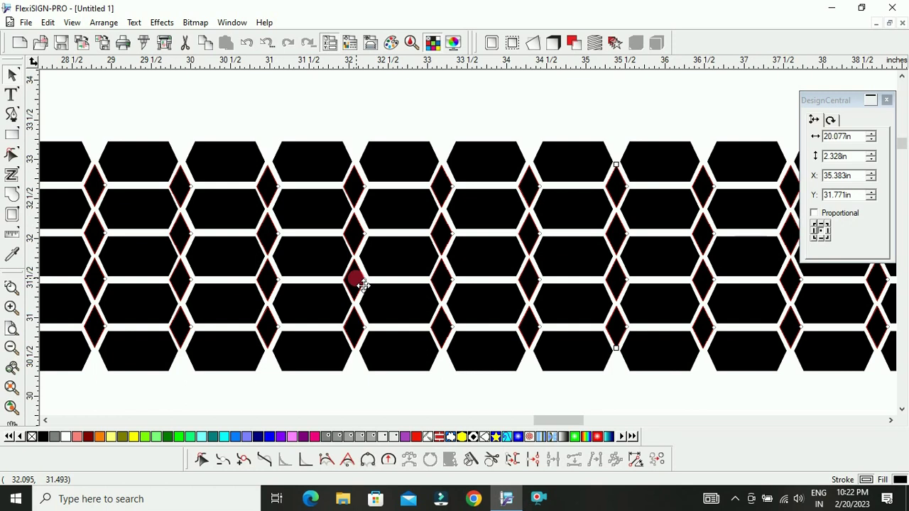
drag(362, 285, 363, 285)
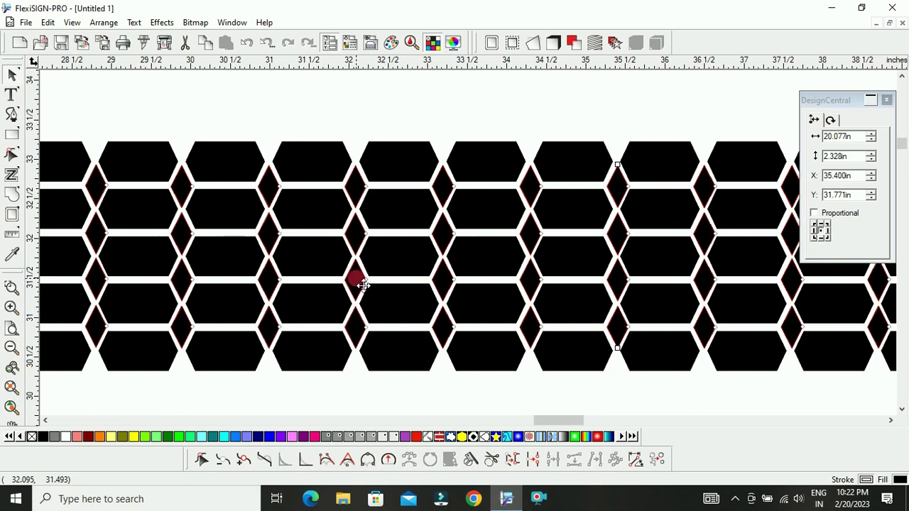